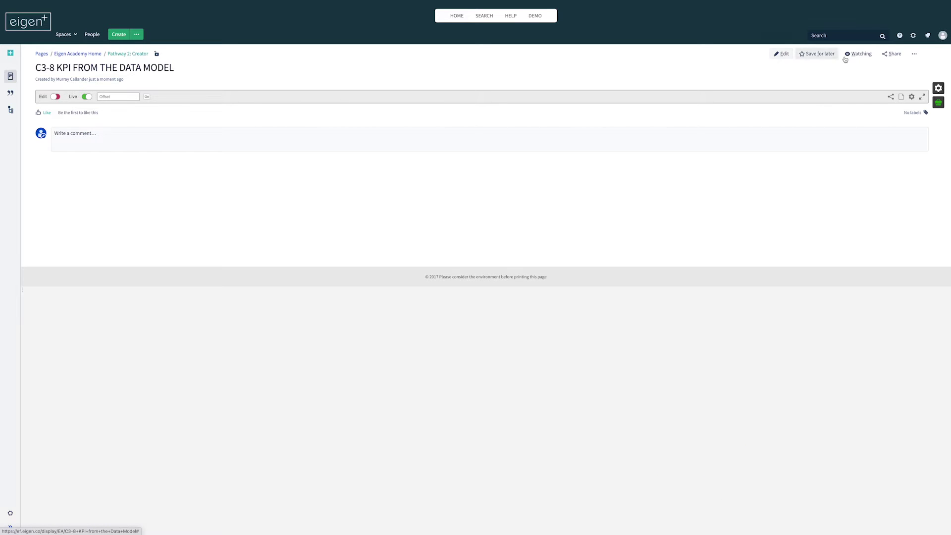
- Review the files attached to this page, then return to the KPI page view
left_click(914, 54)
left_click(884, 66)
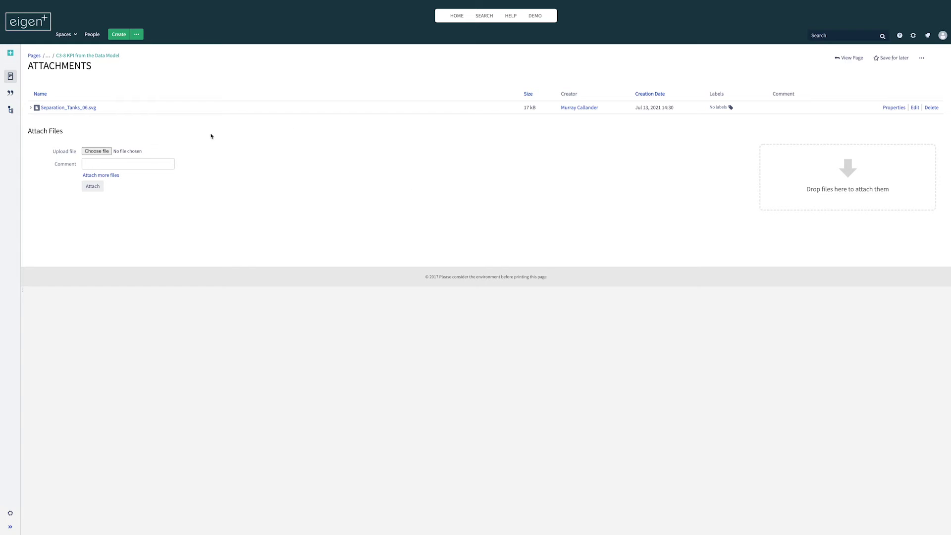
left_click(854, 59)
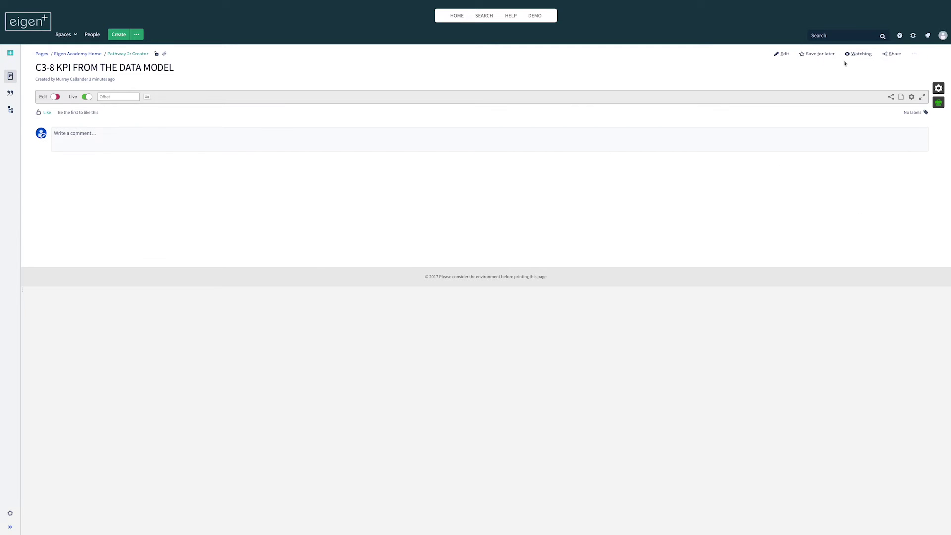
- In Global Settings, turn off Use grid and set the Diagram to Separation_Tanks_06.svg
left_click(912, 97)
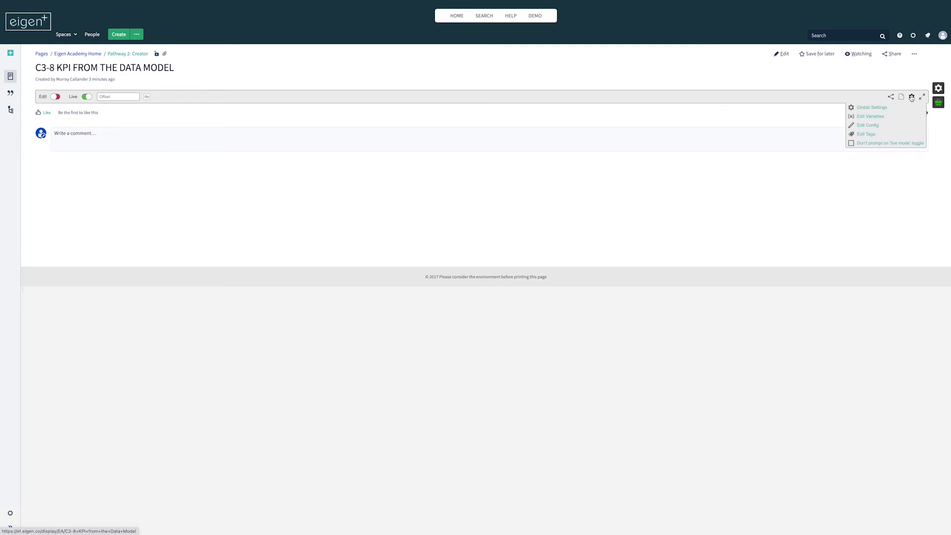
left_click(876, 108)
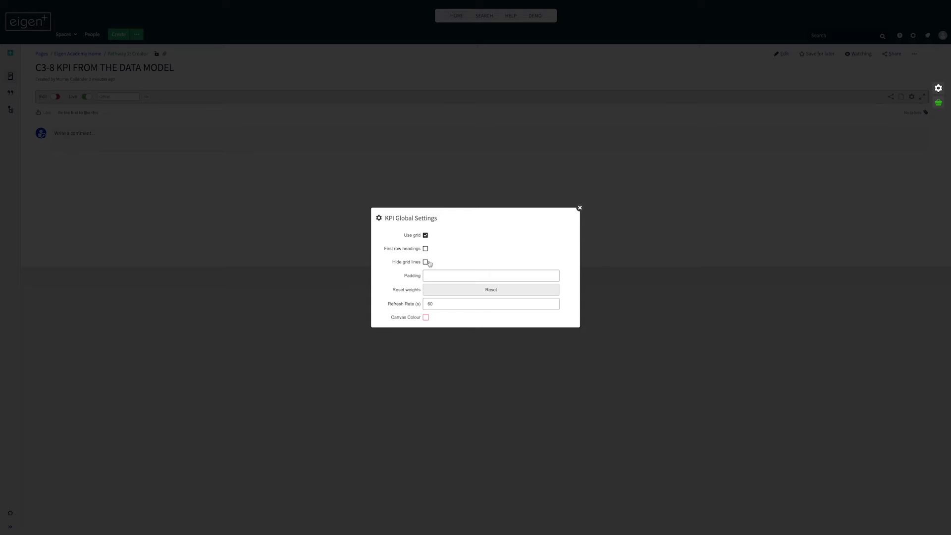
left_click(425, 236)
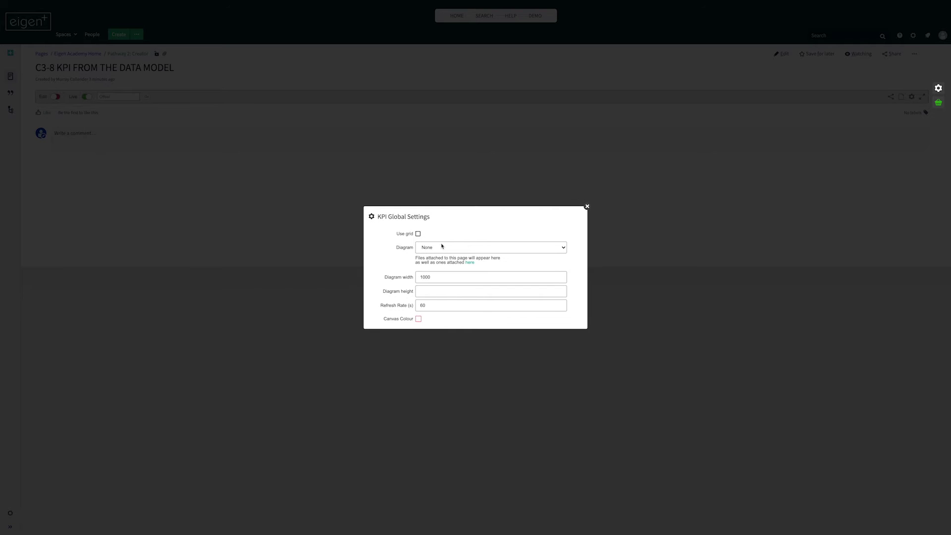
left_click(442, 247)
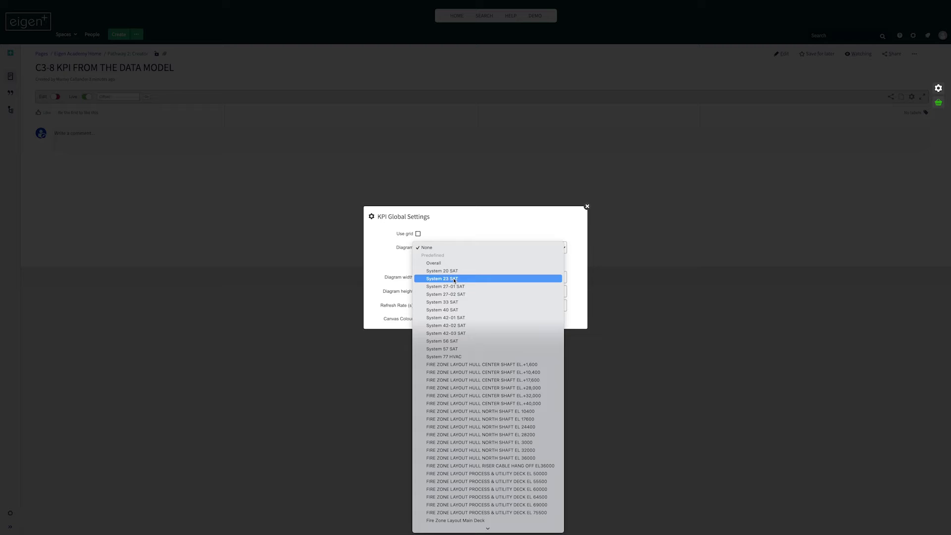
scroll(454, 278, "down", 3)
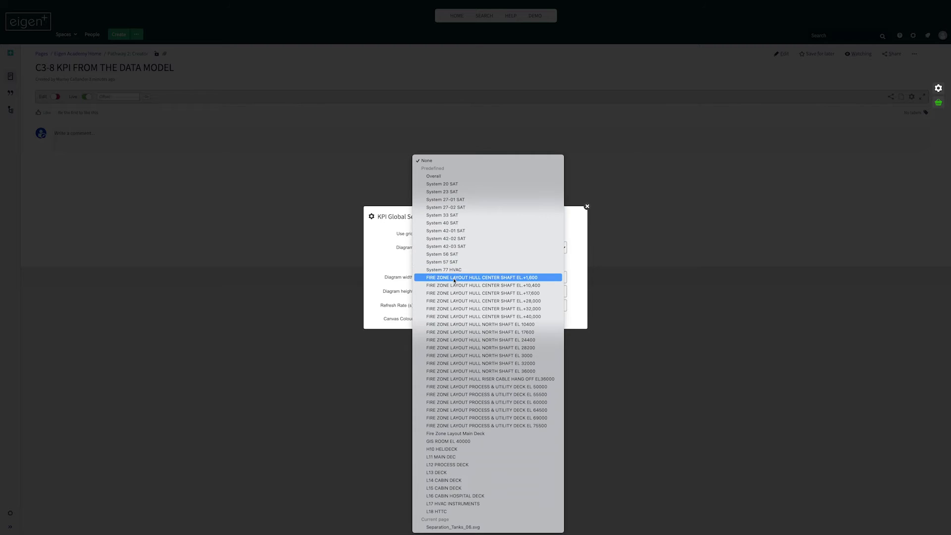
left_click(449, 528)
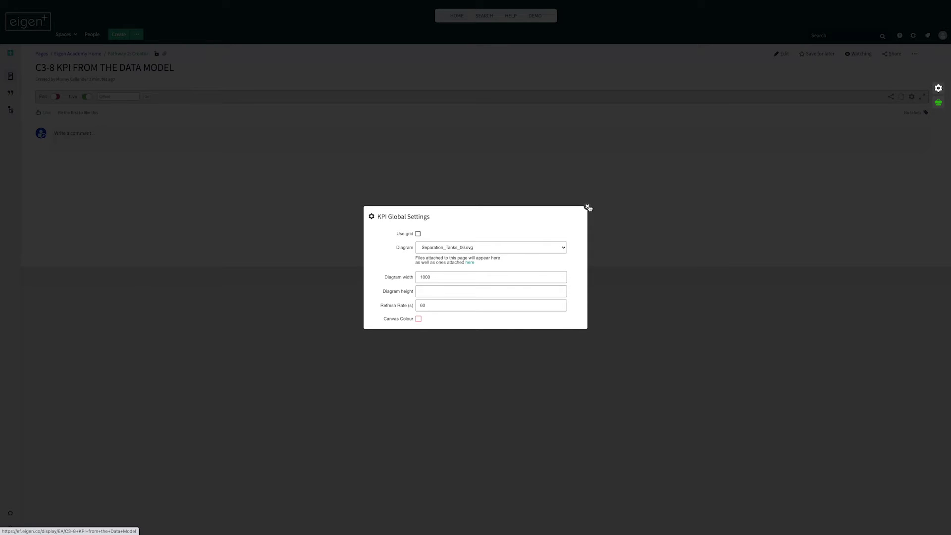
left_click(588, 206)
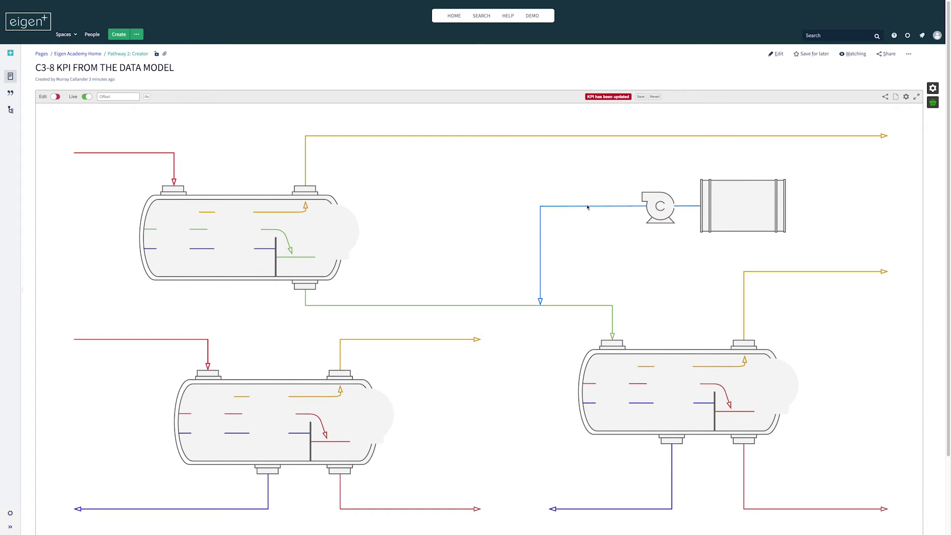
- Save the diagram setup, enter edit mode, and place a new widget beside the top-left vessel
left_click(641, 97)
left_click(55, 96)
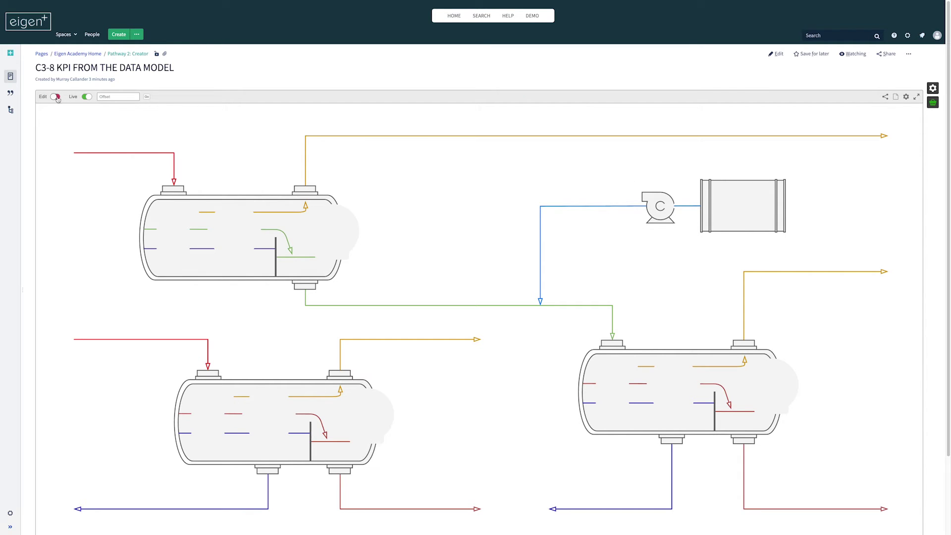
left_click(508, 99)
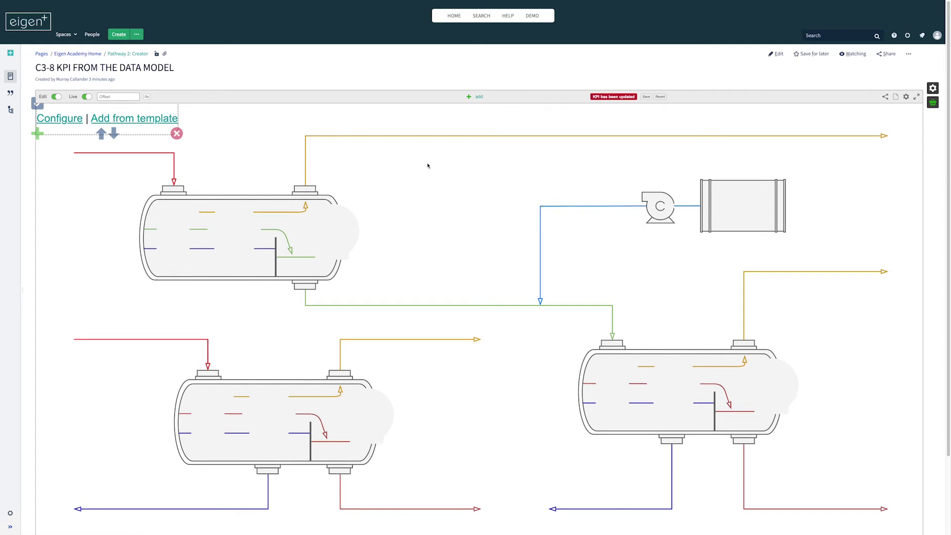
left_click_drag(134, 124, 469, 178)
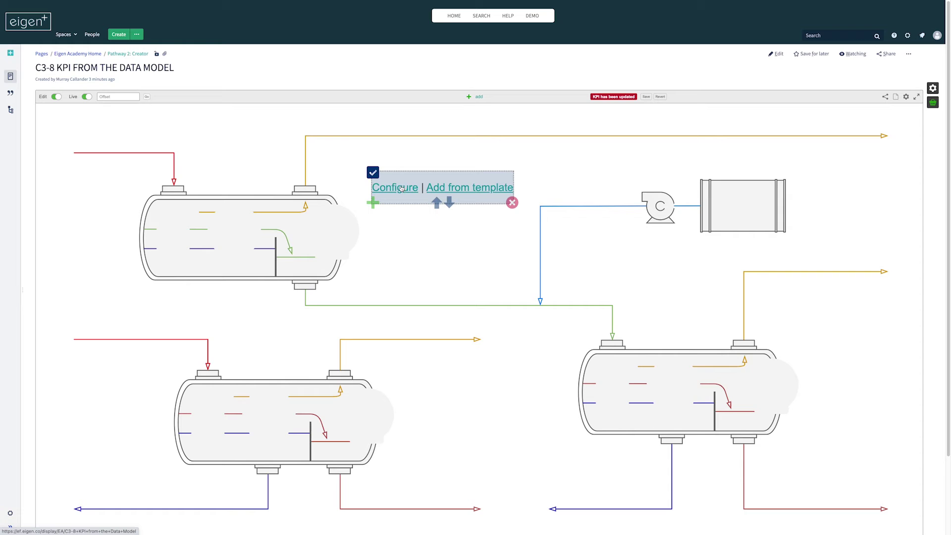
left_click_drag(437, 175, 383, 176)
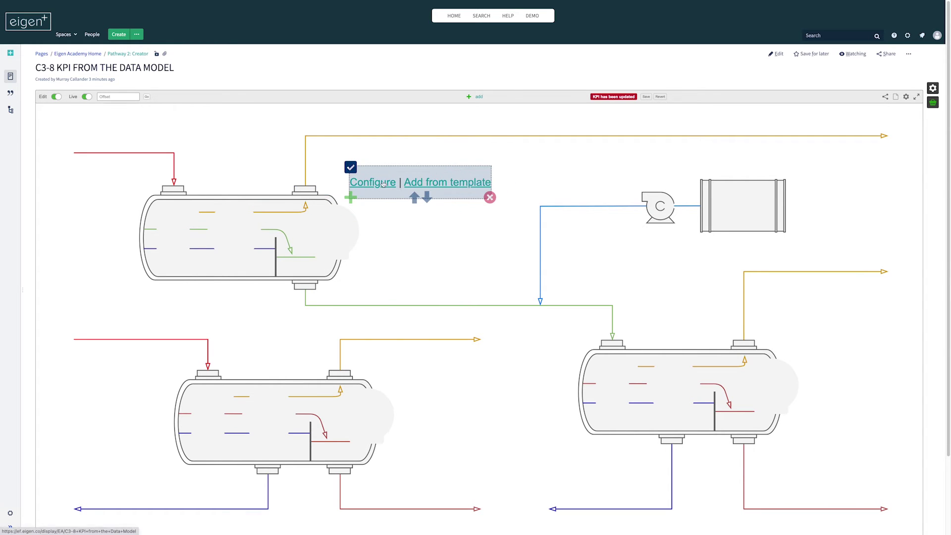
- Configure the widget as an Asset type linked to the separator found by searching 'V0', titled HP Separator
left_click(384, 185)
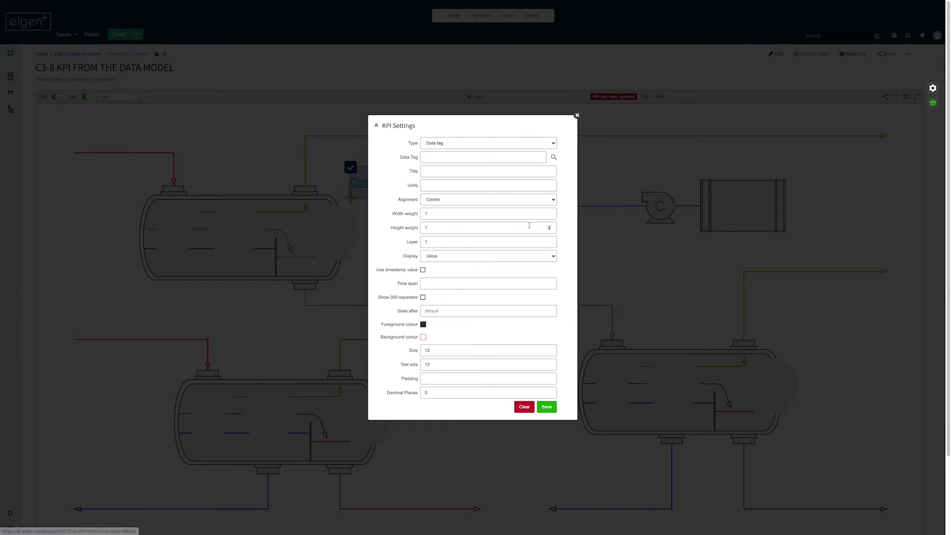
left_click(464, 144)
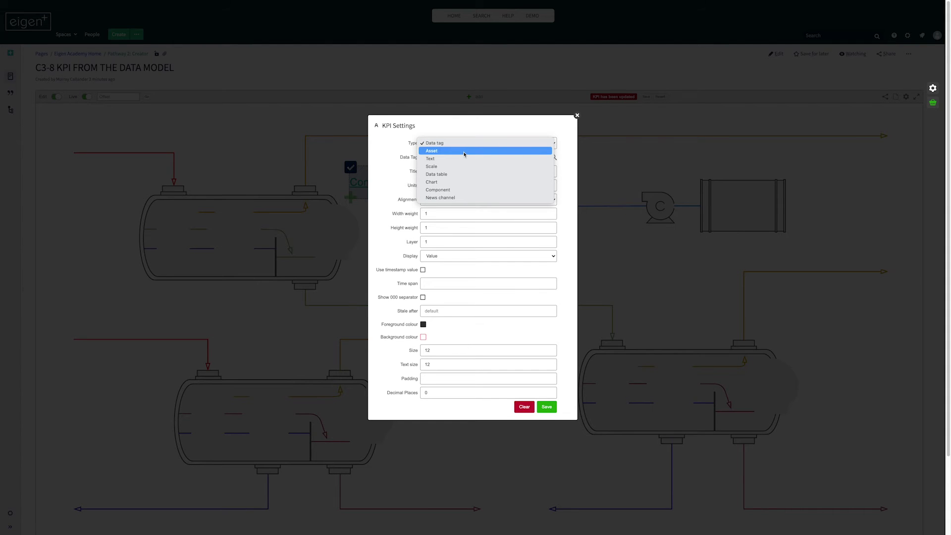
left_click(464, 152)
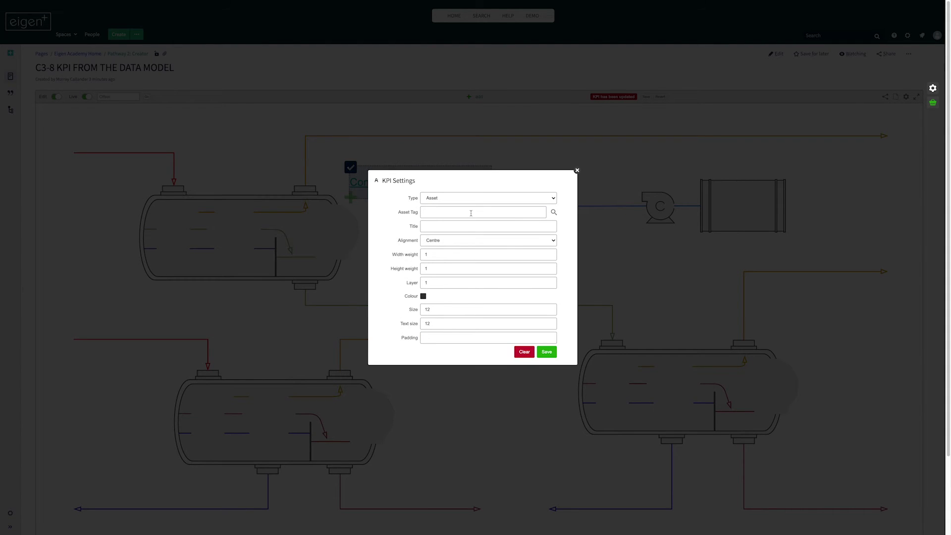
left_click(554, 212)
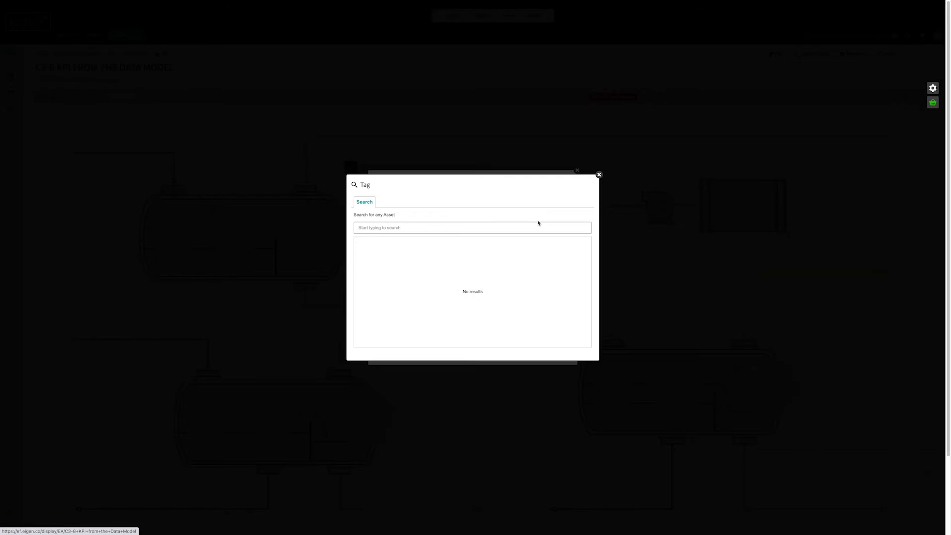
left_click(434, 225)
type("V02100")
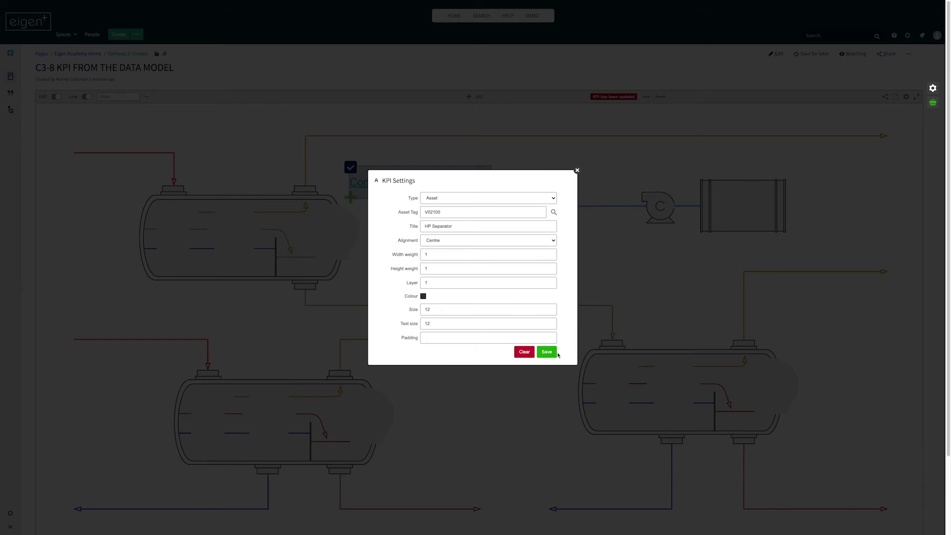
left_click_drag(453, 226, 426, 226)
left_click(442, 309)
left_click(548, 353)
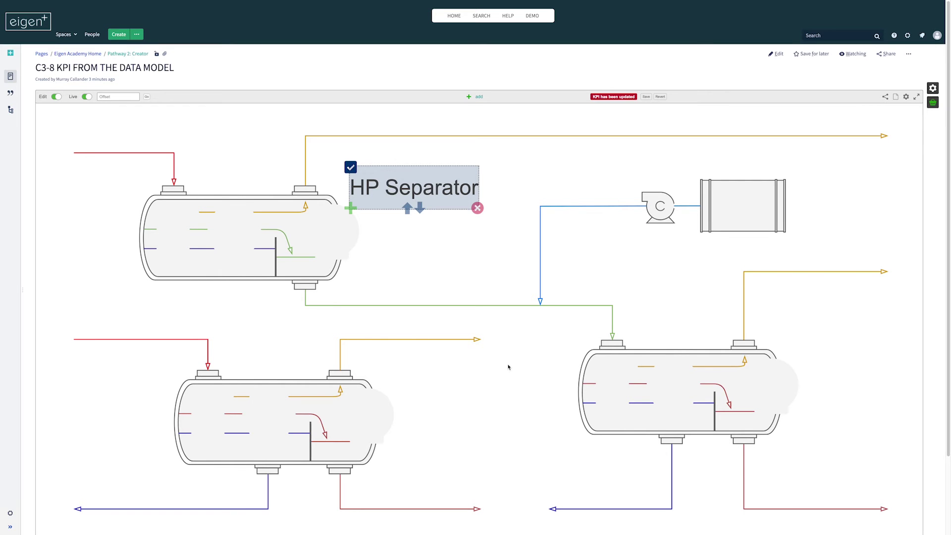
left_click_drag(442, 186, 263, 177)
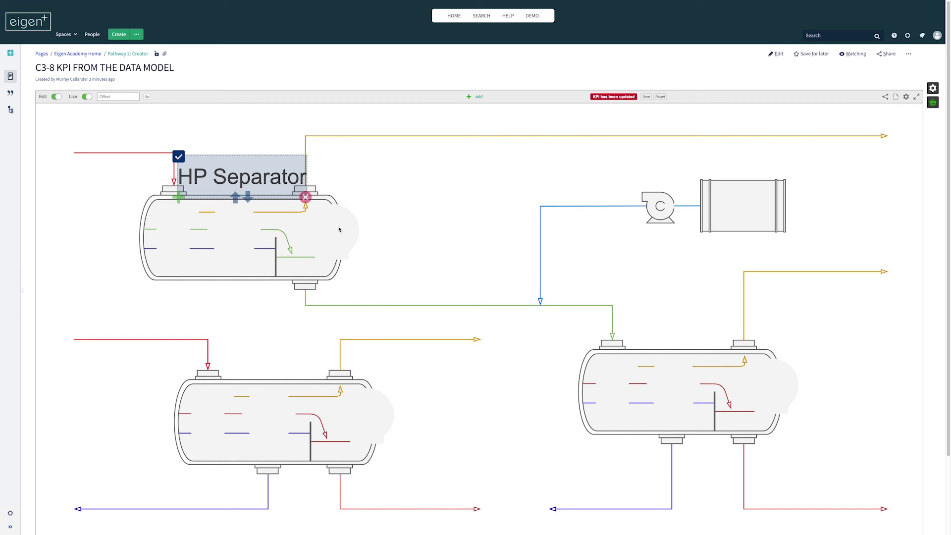
left_click(53, 96)
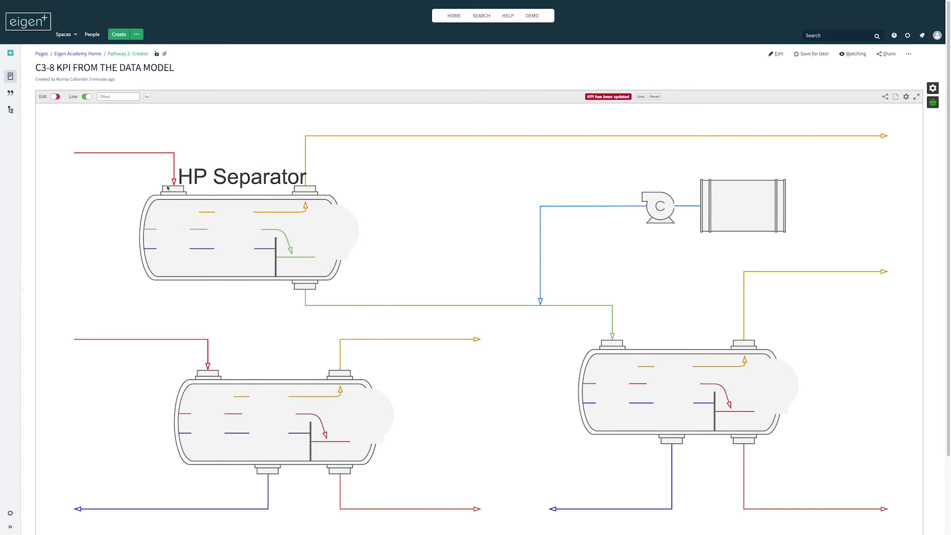
left_click(252, 181)
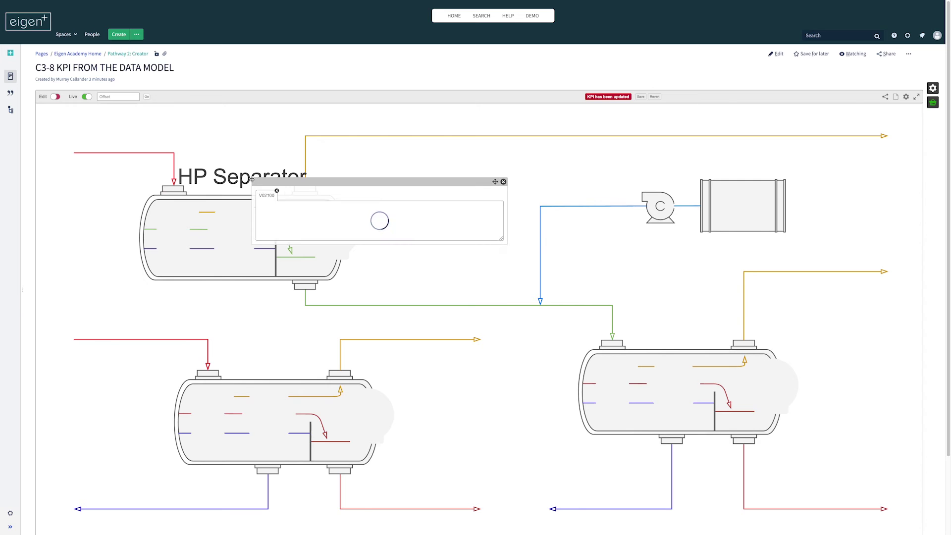
left_click_drag(298, 179, 313, 159)
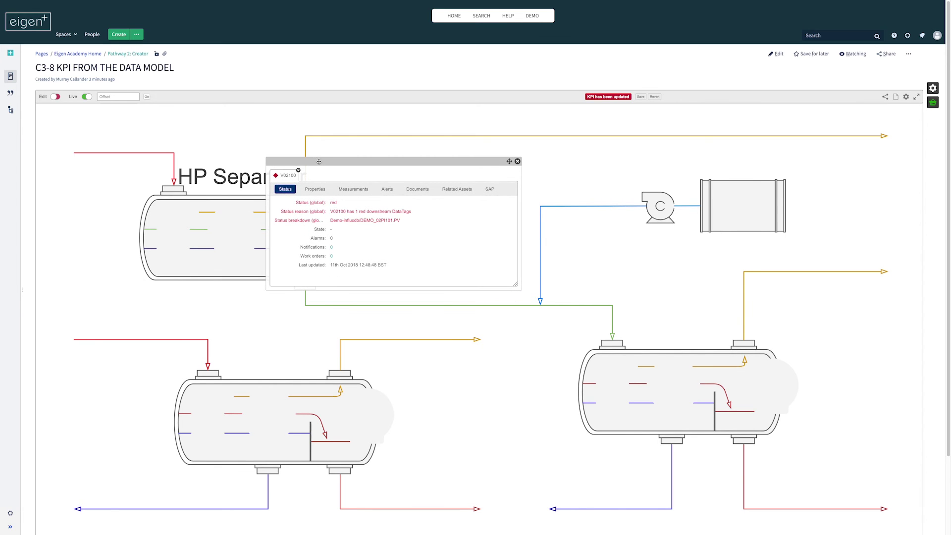
left_click(313, 192)
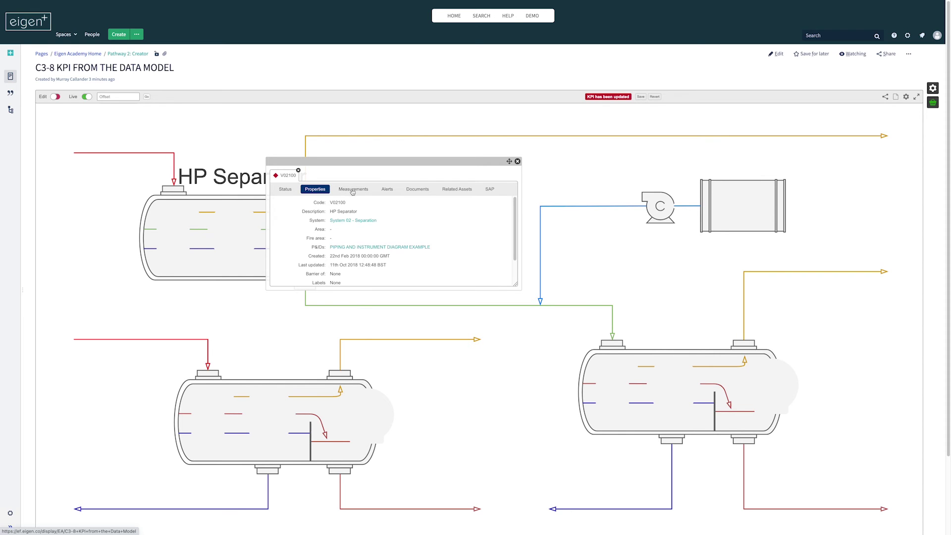
left_click(353, 191)
left_click(385, 192)
left_click(311, 192)
left_click(517, 161)
left_click(55, 97)
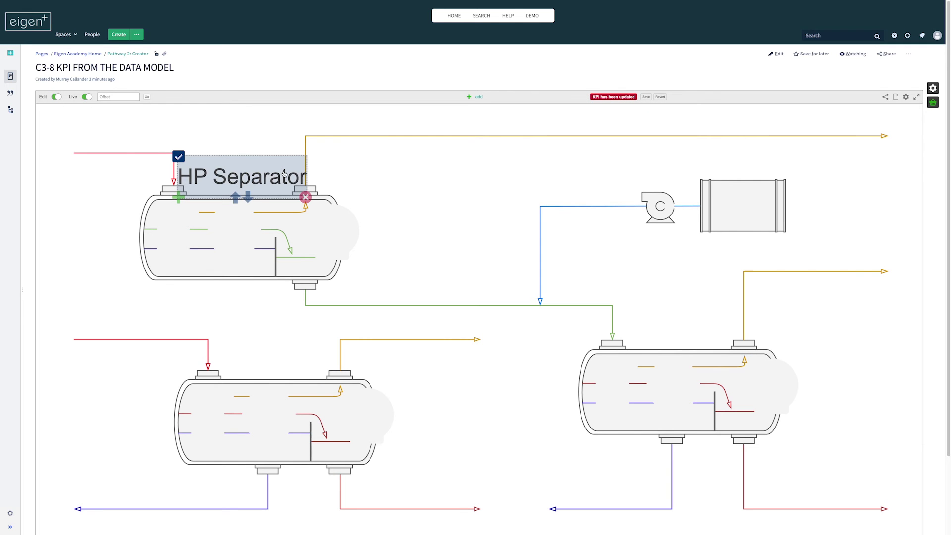
- Recolour the HP Separator label white, switch editing off, and open the V02100 panel from it
double_click(254, 180)
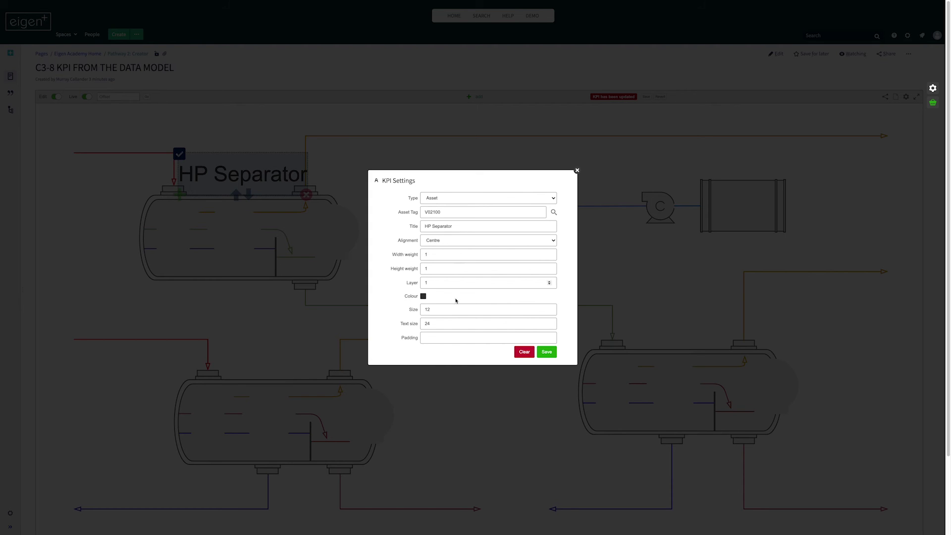
left_click(423, 296)
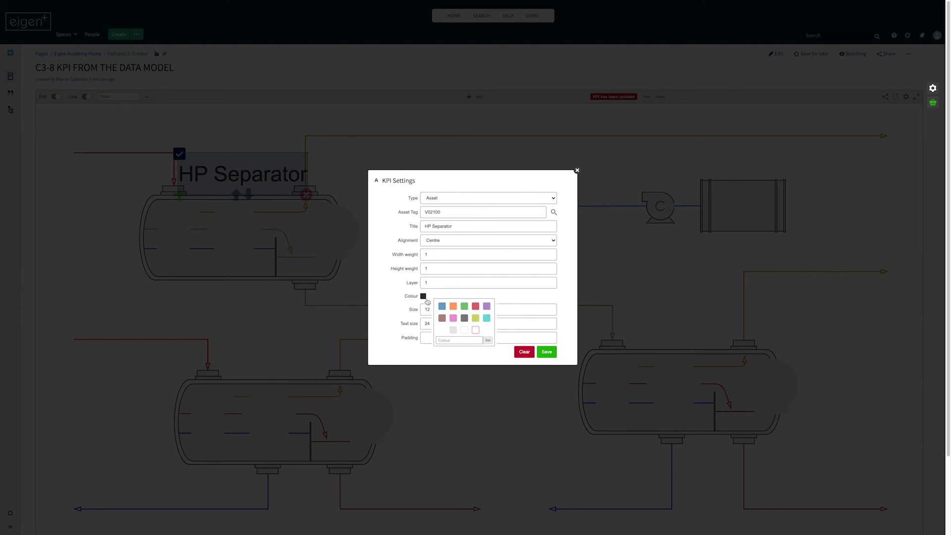
left_click(466, 330)
left_click(547, 353)
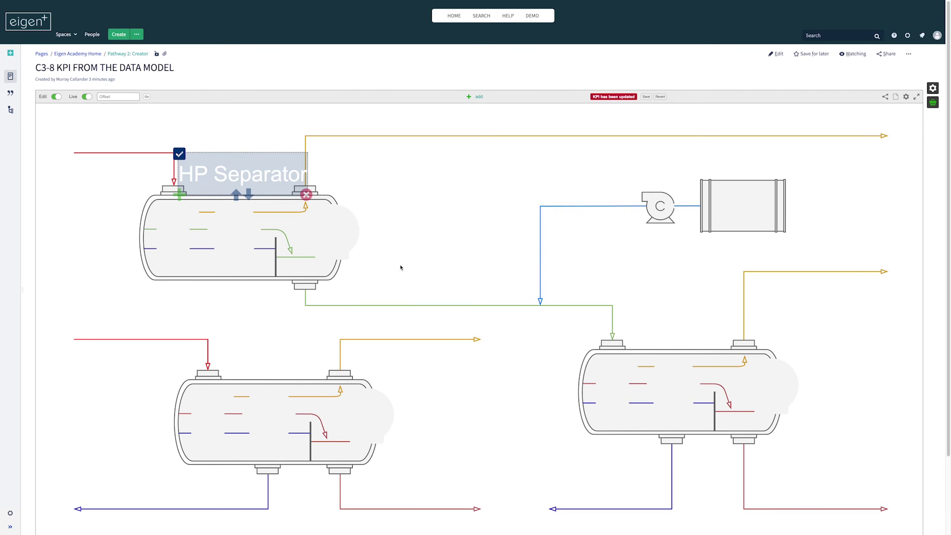
left_click(56, 97)
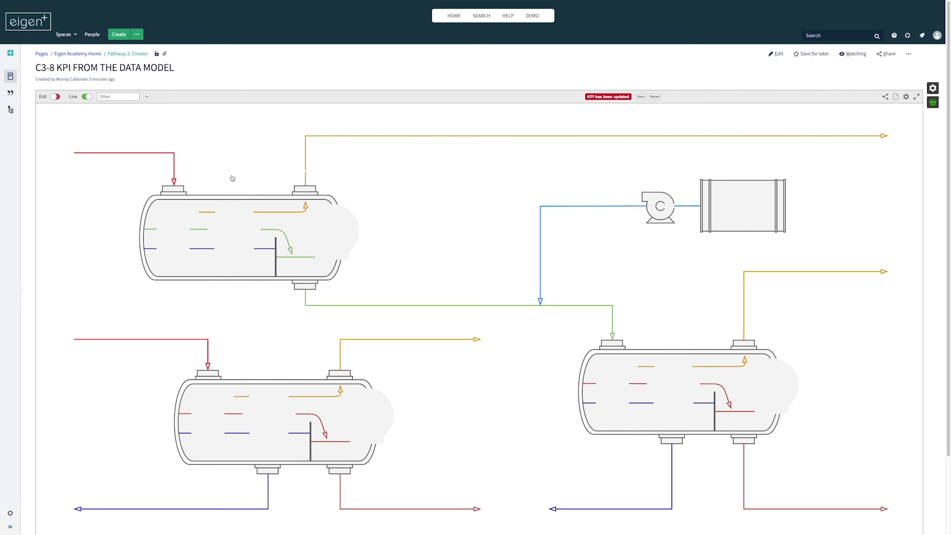
left_click(232, 179)
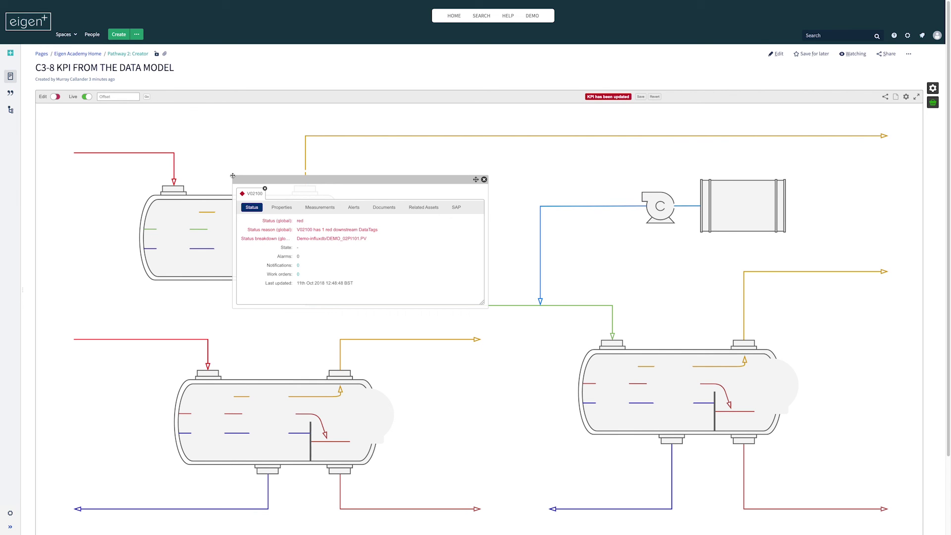
- Make the HP Separator label transparent, drag it onto the upper-left separator's body, and exit edit mode
left_click(484, 180)
left_click(55, 97)
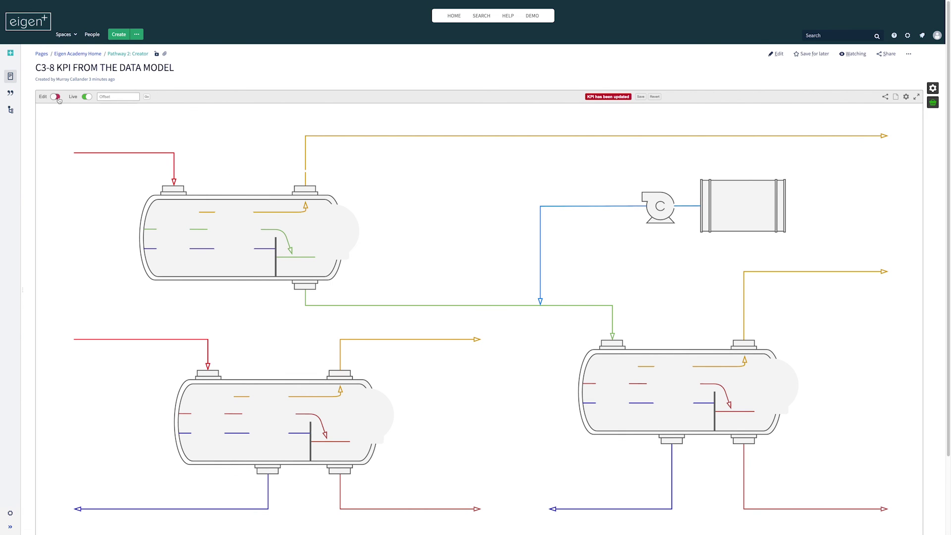
left_click(251, 173)
left_click(423, 296)
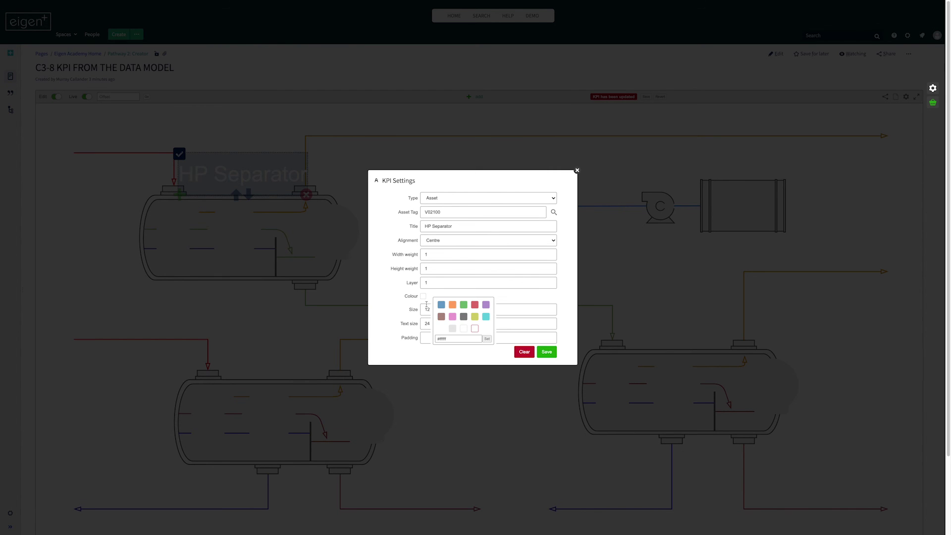
left_click(475, 330)
left_click(545, 352)
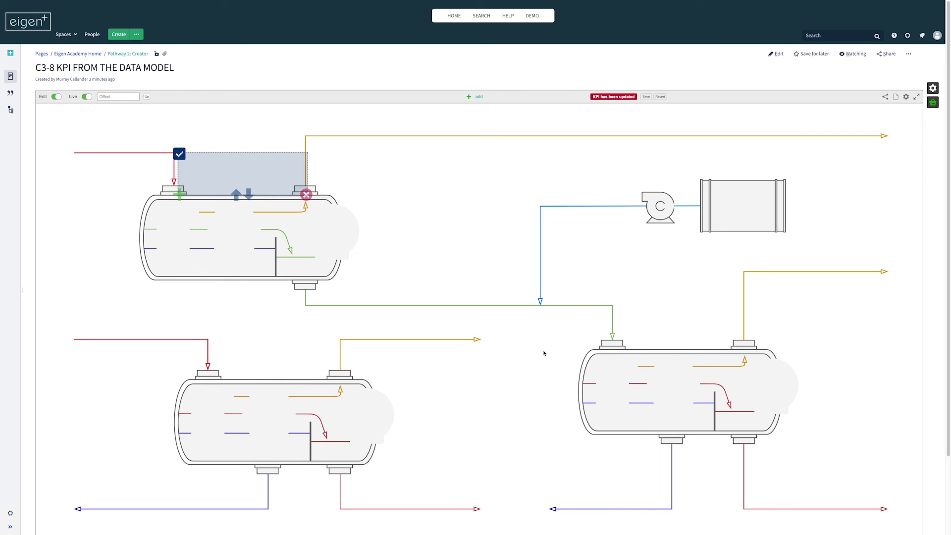
left_click_drag(254, 173, 246, 232)
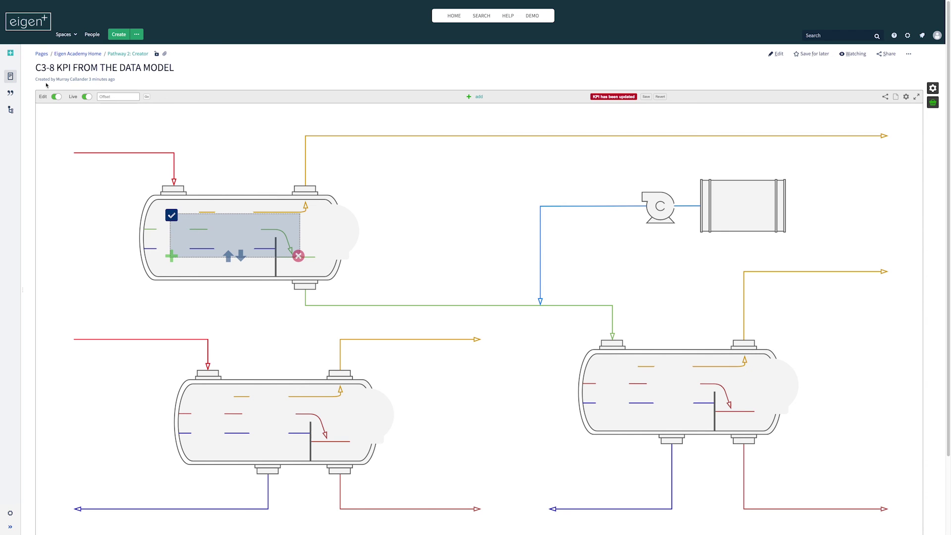
left_click(55, 97)
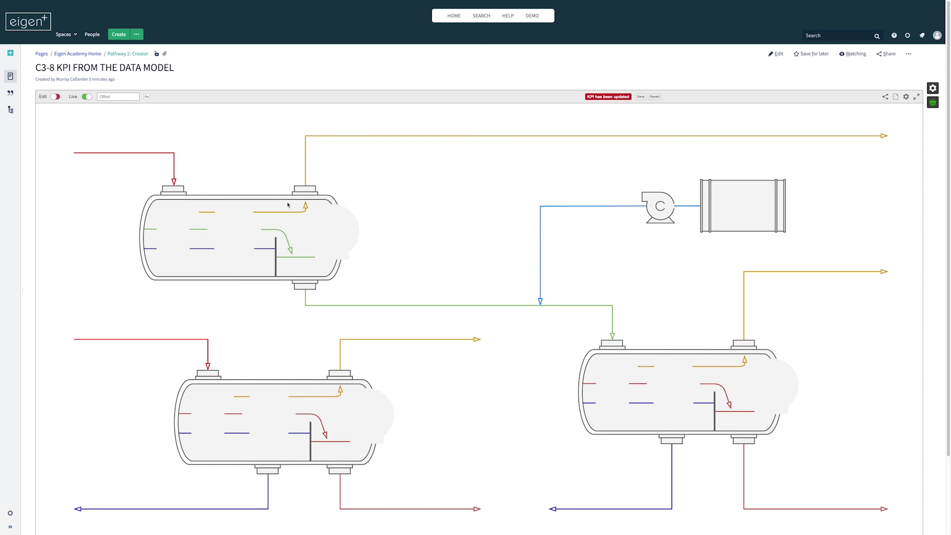
- Open V02100 info from the separator's body hotspot, move the panel up-left, then close it
left_click(240, 233)
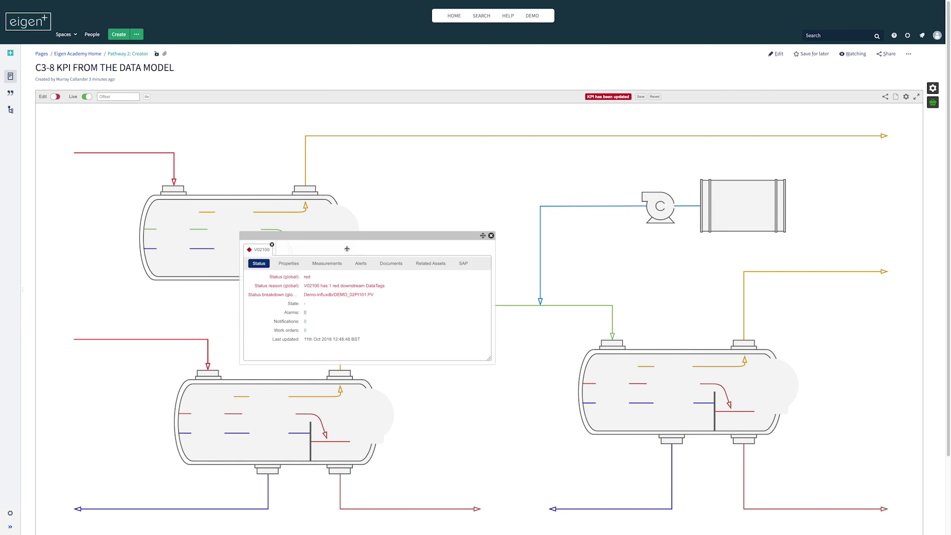
left_click_drag(349, 237, 333, 212)
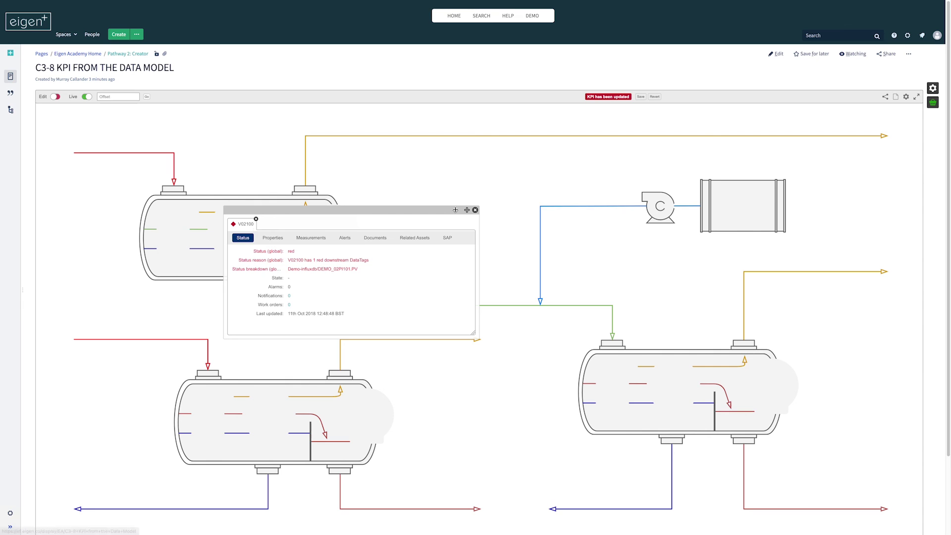
left_click(475, 211)
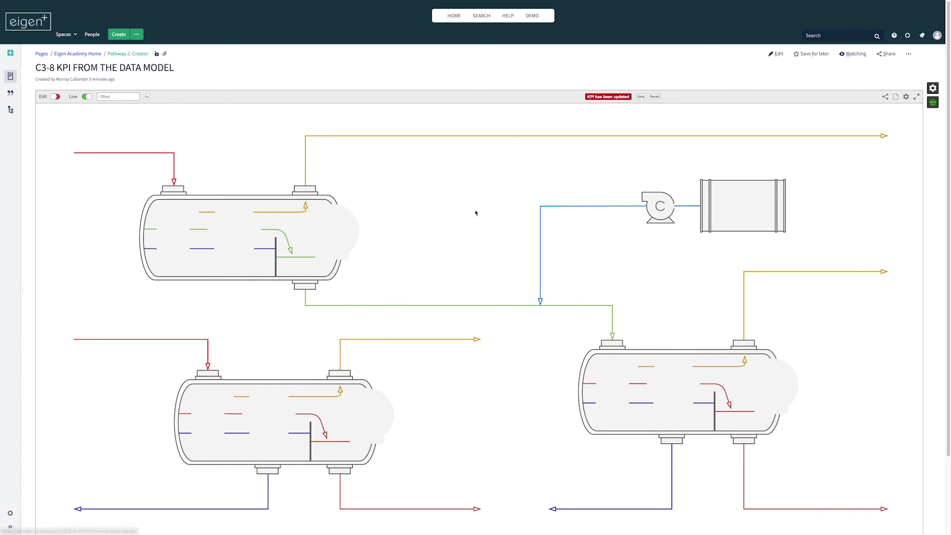